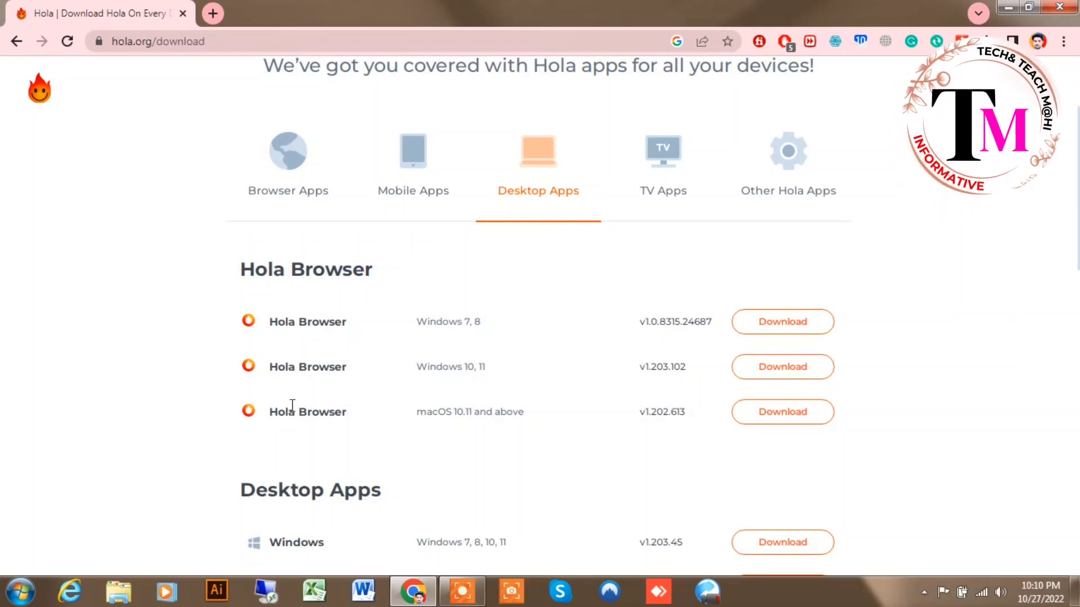
Download the Hola installer for Windows 7, 8, 10, 11 from the Desktop Apps section
{"action": "scroll", "coordinate": [585, 304], "scroll_direction": "down", "scroll_amount": 2}
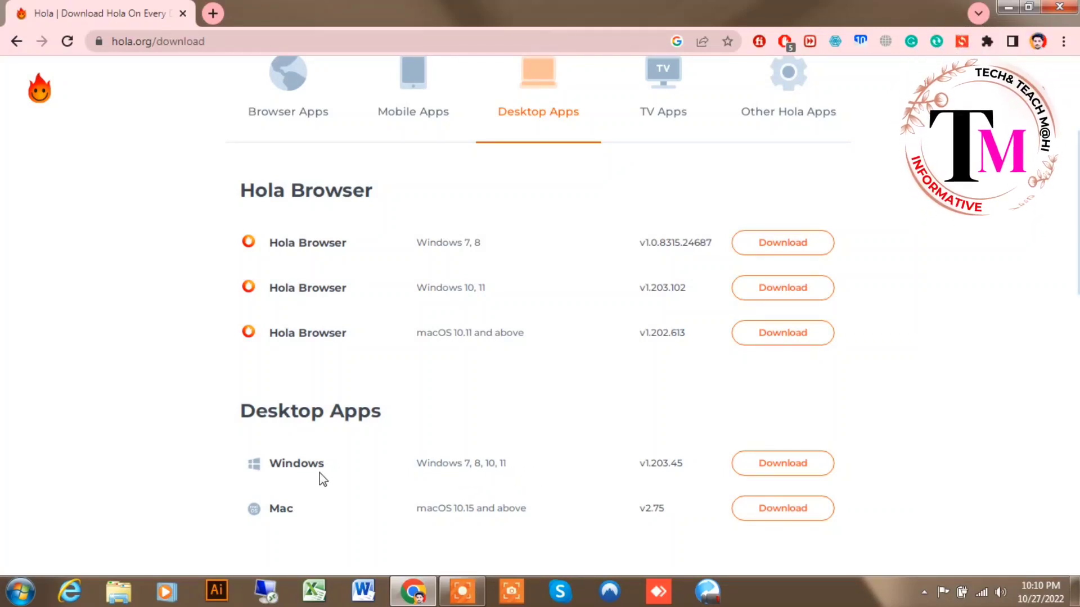
{"action": "left_click", "coordinate": [764, 461]}
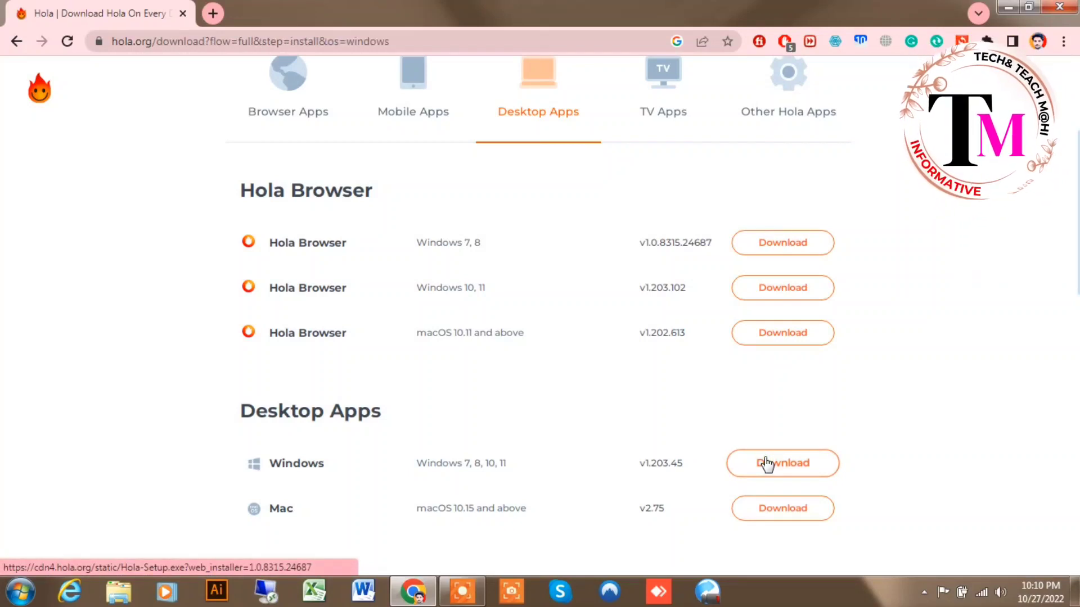
{"action": "left_click", "coordinate": [766, 464]}
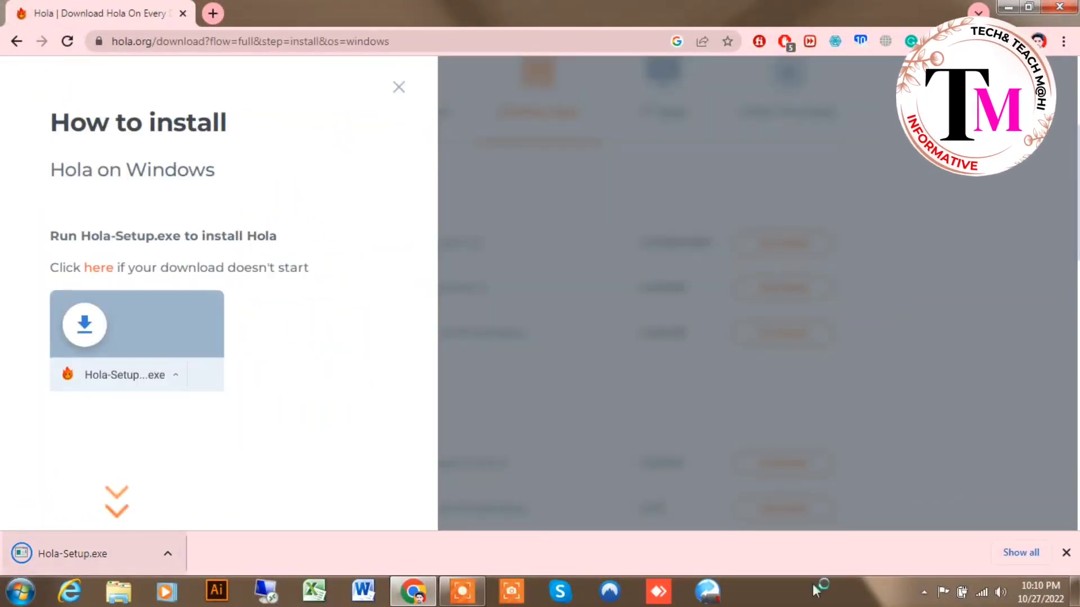
Open the full downloads list and reveal Hola-Setup.exe in its folder
{"action": "left_click", "coordinate": [1032, 555]}
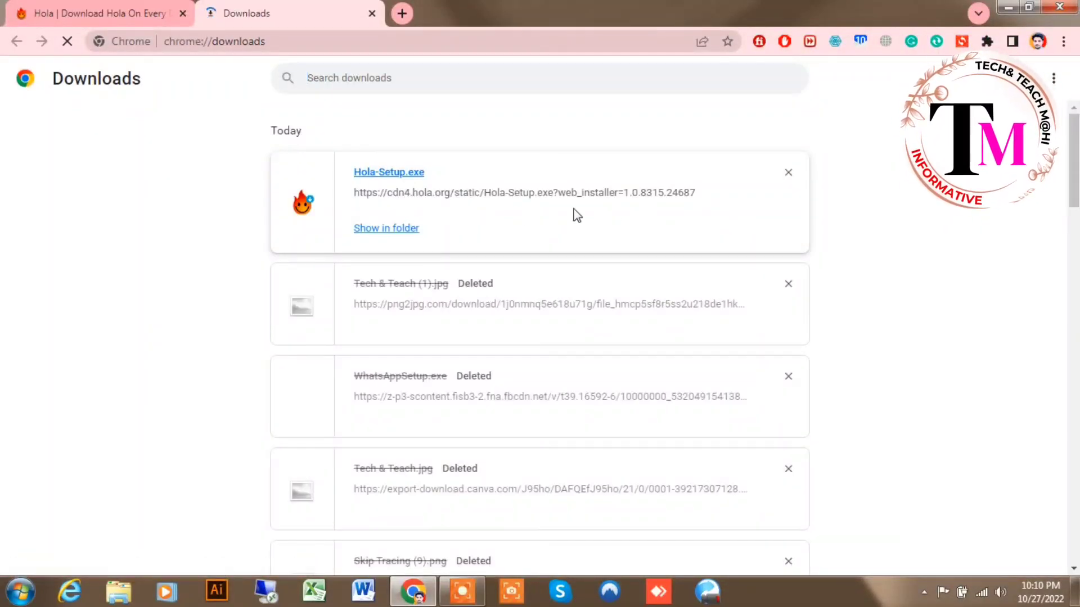
{"action": "left_click", "coordinate": [411, 229]}
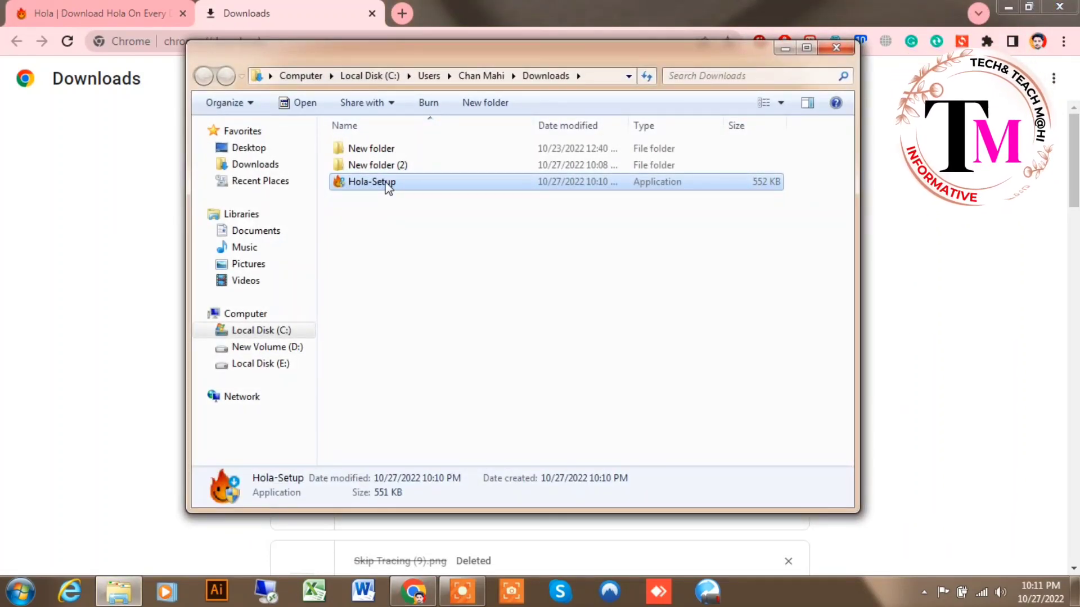
Review the general properties of the Hola-Setup file and close them
{"action": "right_click", "coordinate": [387, 188]}
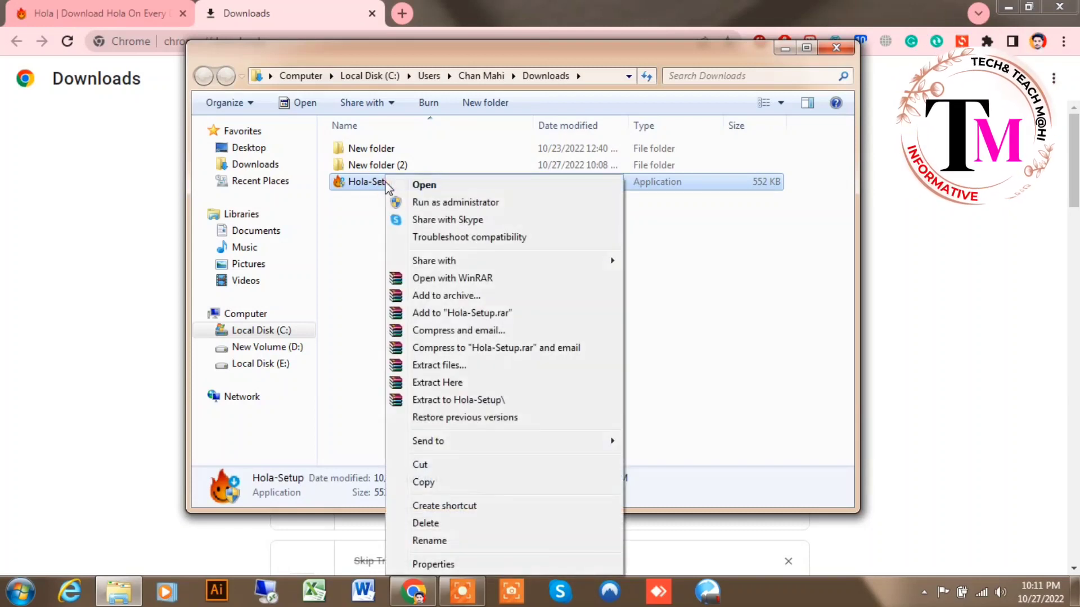
{"action": "left_click", "coordinate": [430, 563]}
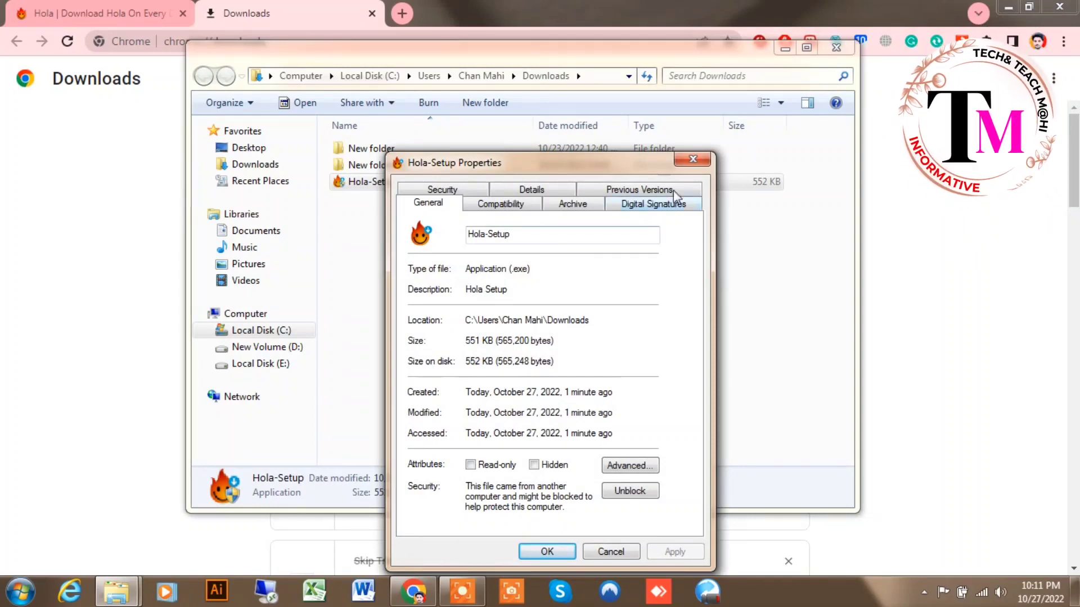
{"action": "left_click", "coordinate": [692, 160]}
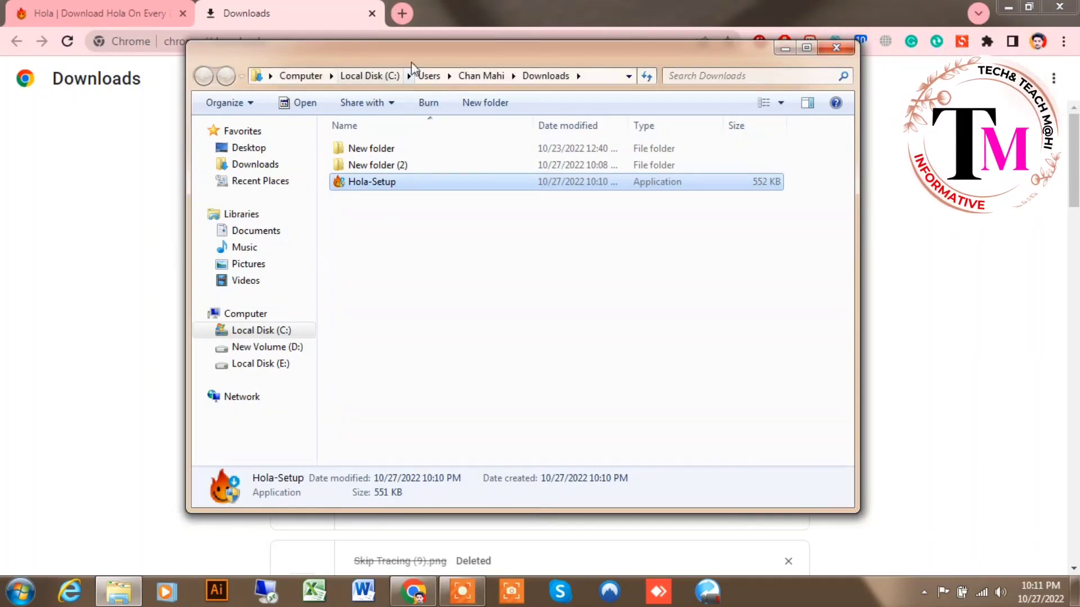
Run Hola-Setup as administrator and return to the desktop
{"action": "right_click", "coordinate": [437, 186]}
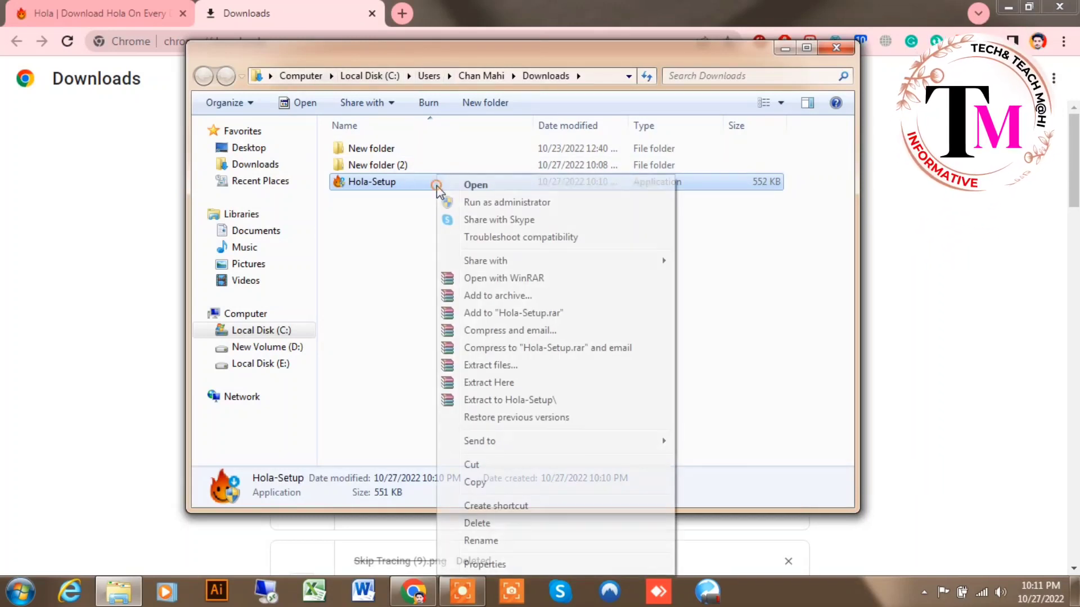
{"action": "left_click", "coordinate": [481, 203]}
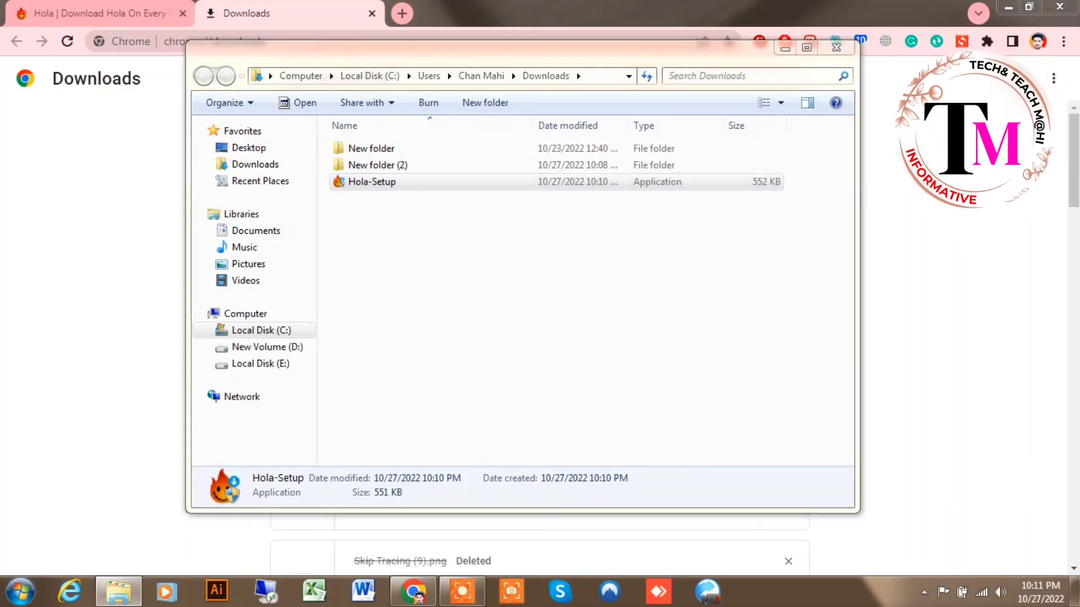
{"action": "left_click", "coordinate": [836, 48]}
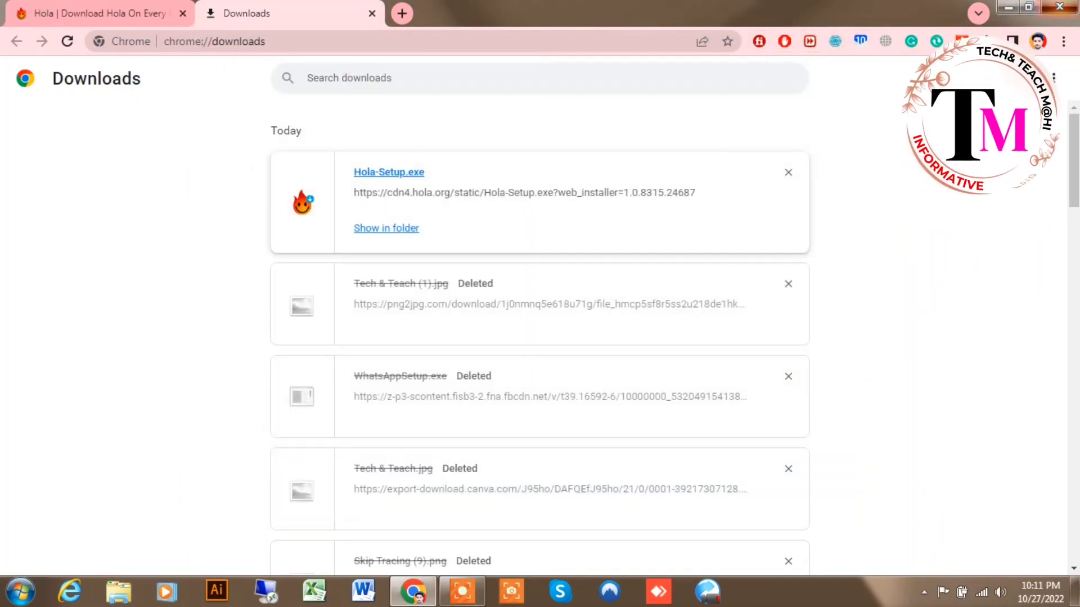
{"action": "key", "text": "super+d"}
{"action": "right_click", "coordinate": [554, 180]}
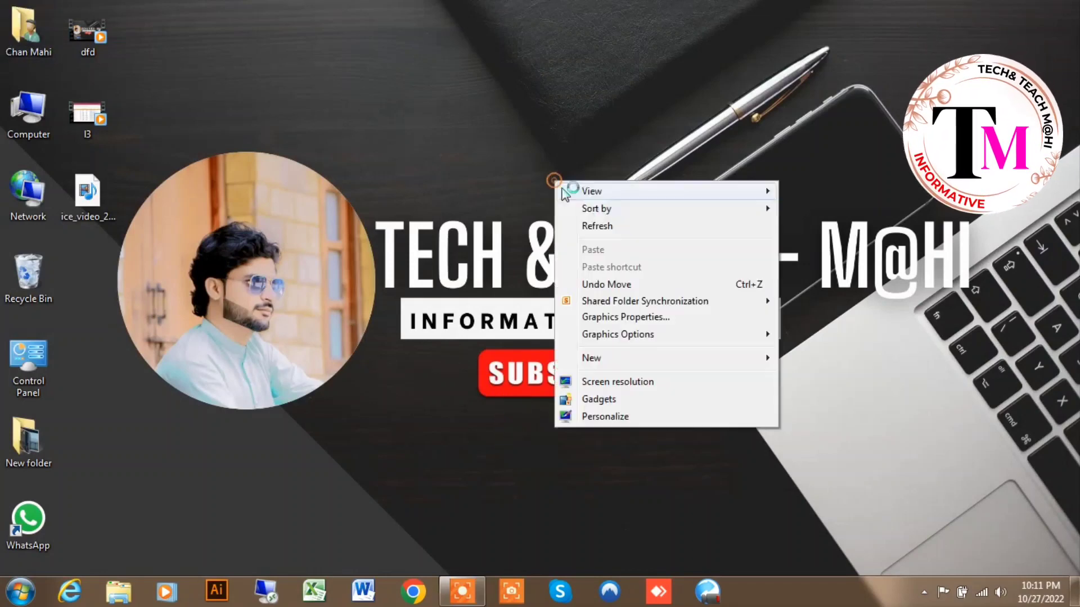
{"action": "left_click", "coordinate": [591, 226]}
{"action": "right_click", "coordinate": [539, 190]}
{"action": "left_click", "coordinate": [574, 235]}
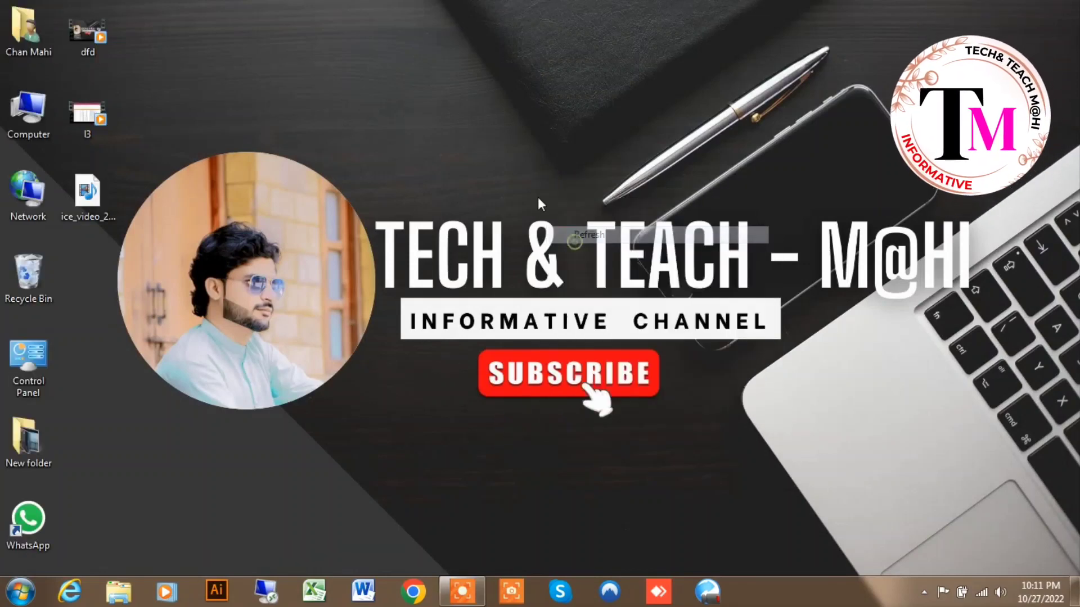
{"action": "right_click", "coordinate": [539, 203]}
{"action": "left_click", "coordinate": [579, 242]}
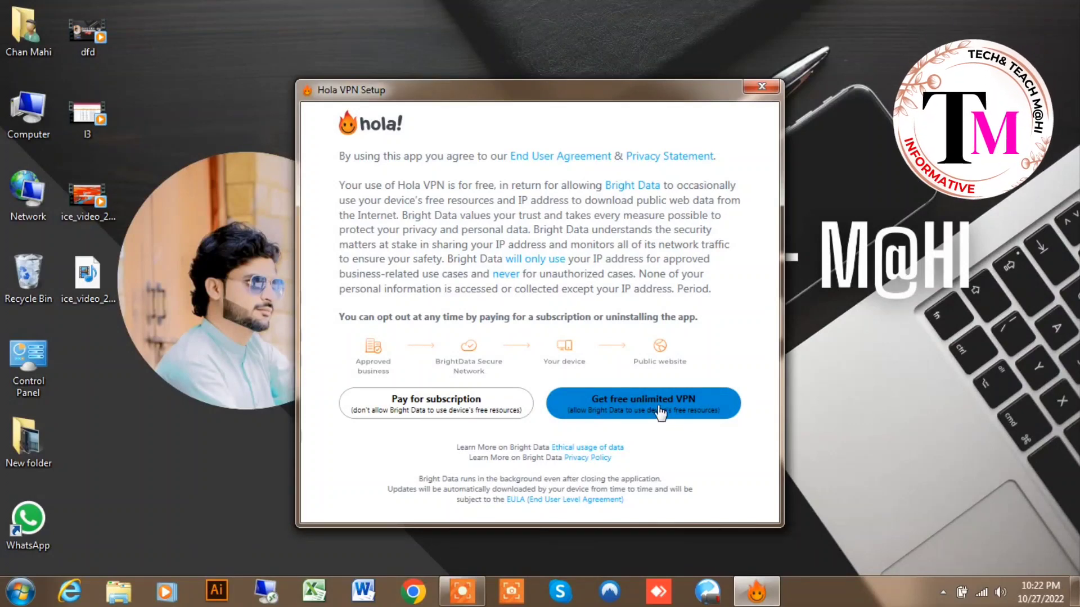
Accept the free unlimited VPN option in the Hola VPN setup
{"action": "left_click", "coordinate": [659, 407]}
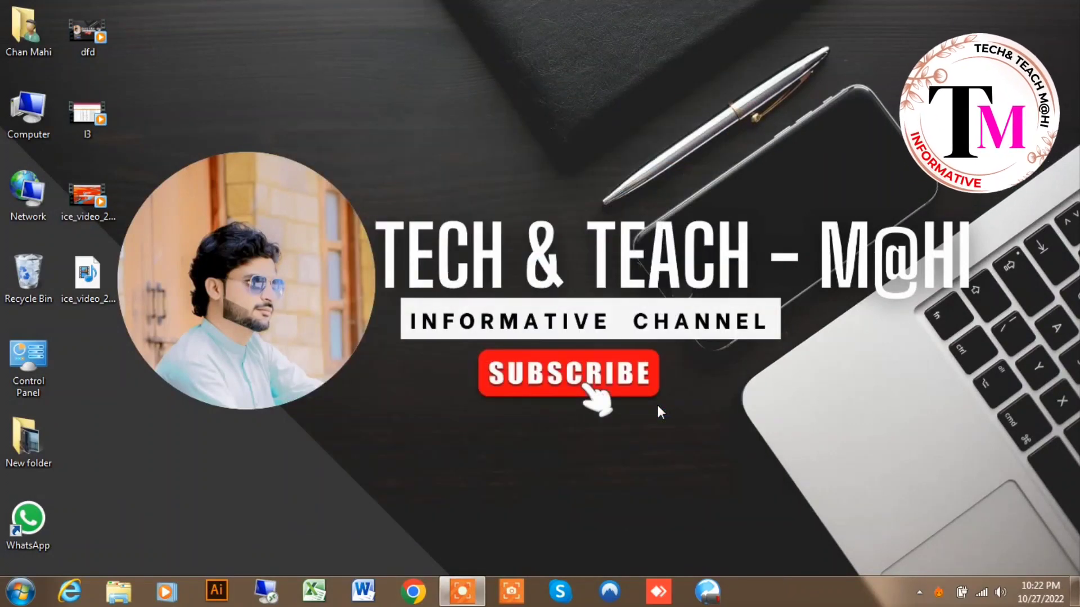
{"action": "right_click", "coordinate": [799, 369]}
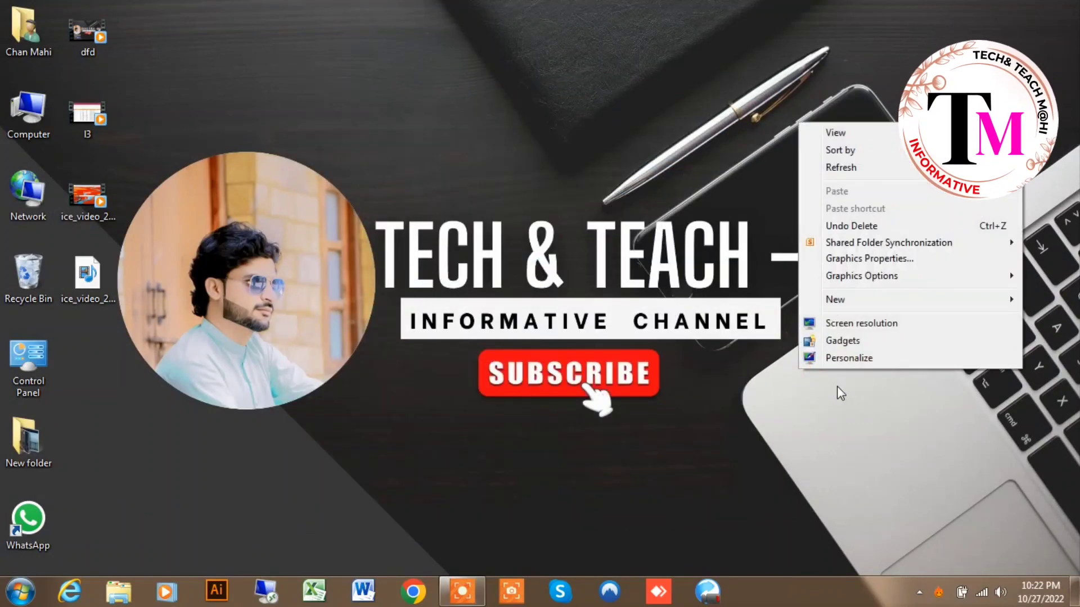
{"action": "left_click", "coordinate": [851, 176]}
{"action": "right_click", "coordinate": [849, 170]}
{"action": "left_click", "coordinate": [879, 225]}
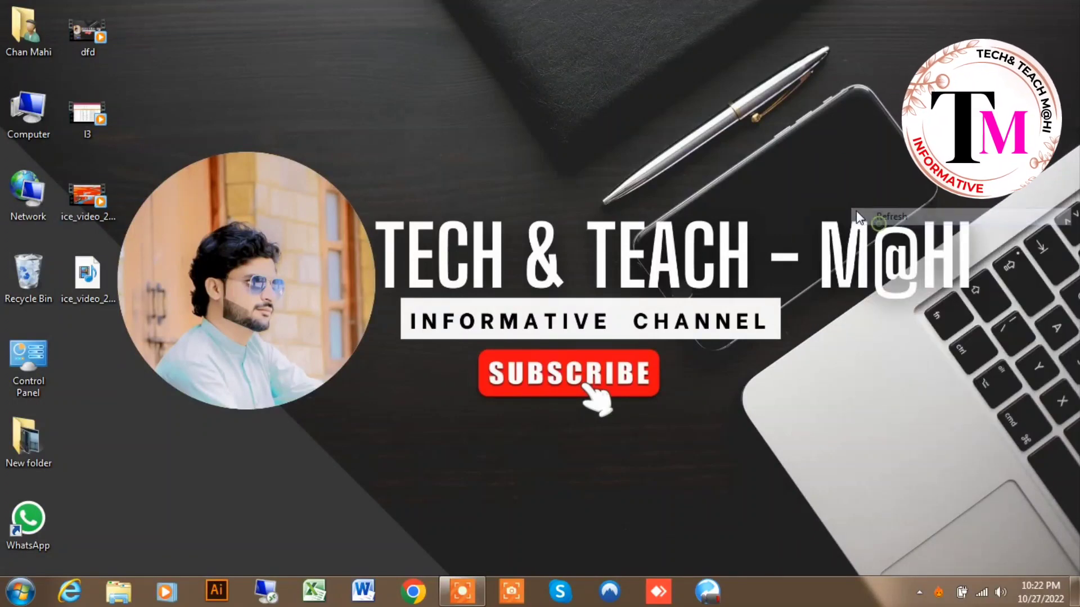
{"action": "right_click", "coordinate": [900, 249]}
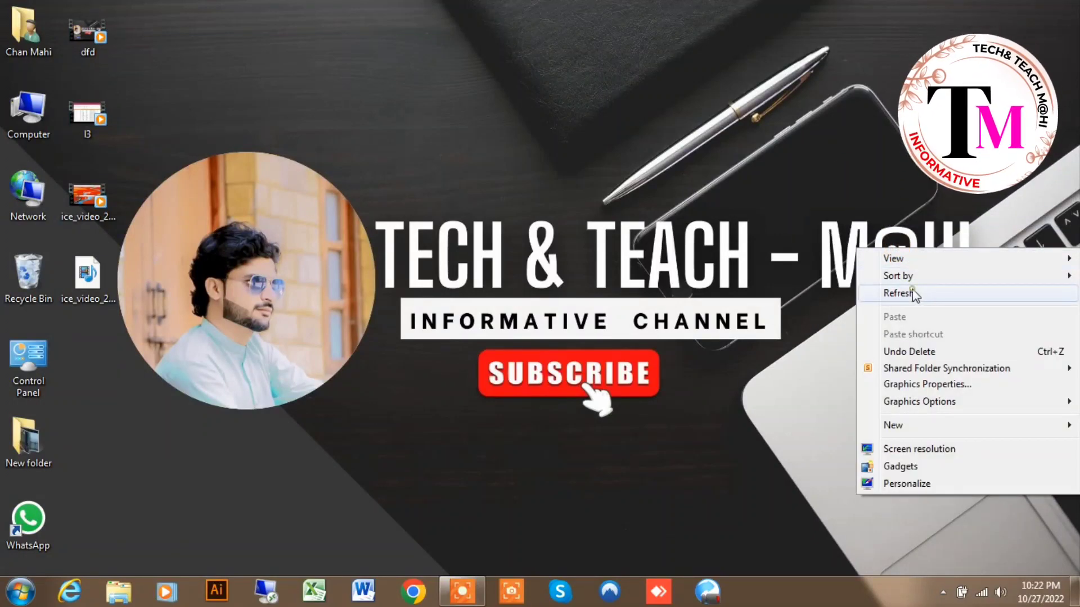
{"action": "left_click", "coordinate": [912, 291]}
Bring up the Hola VPN Setup window from the hidden background programs to check the download progress
{"action": "left_click", "coordinate": [942, 592]}
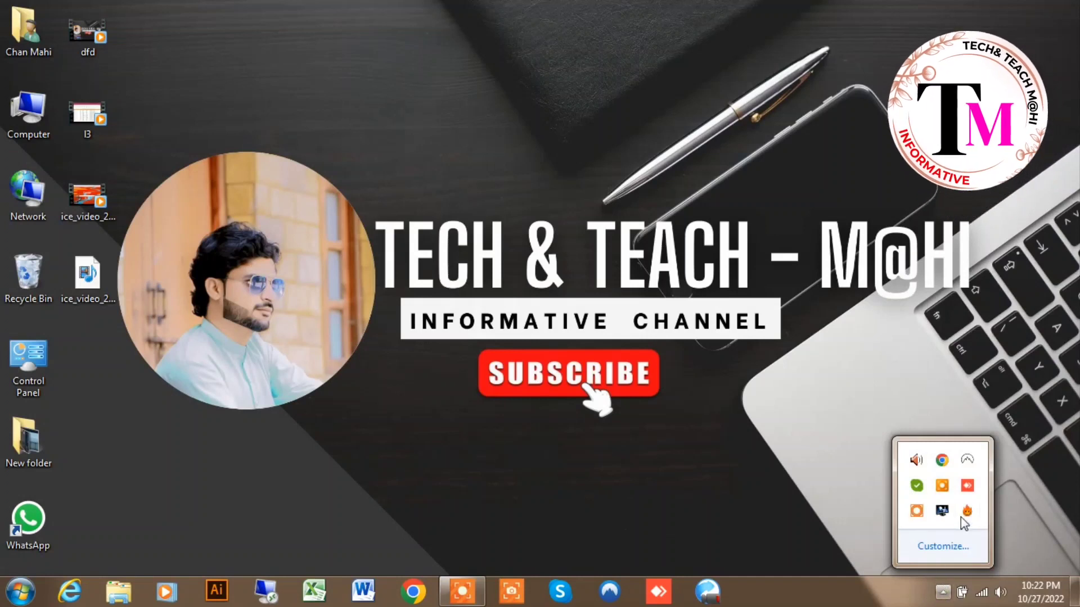
{"action": "left_click", "coordinate": [966, 511]}
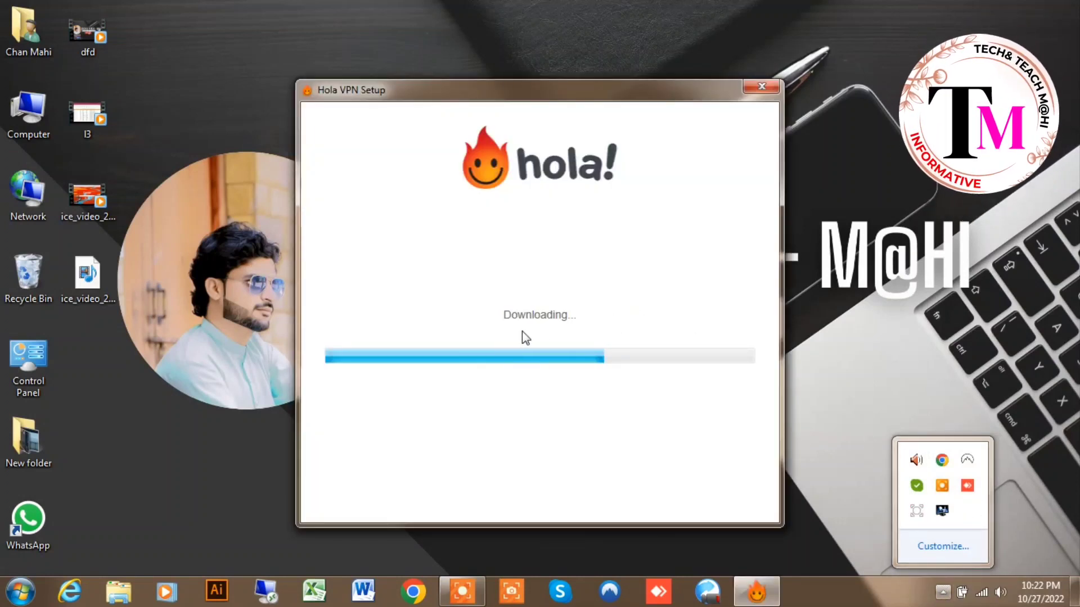
{"action": "left_click", "coordinate": [605, 360]}
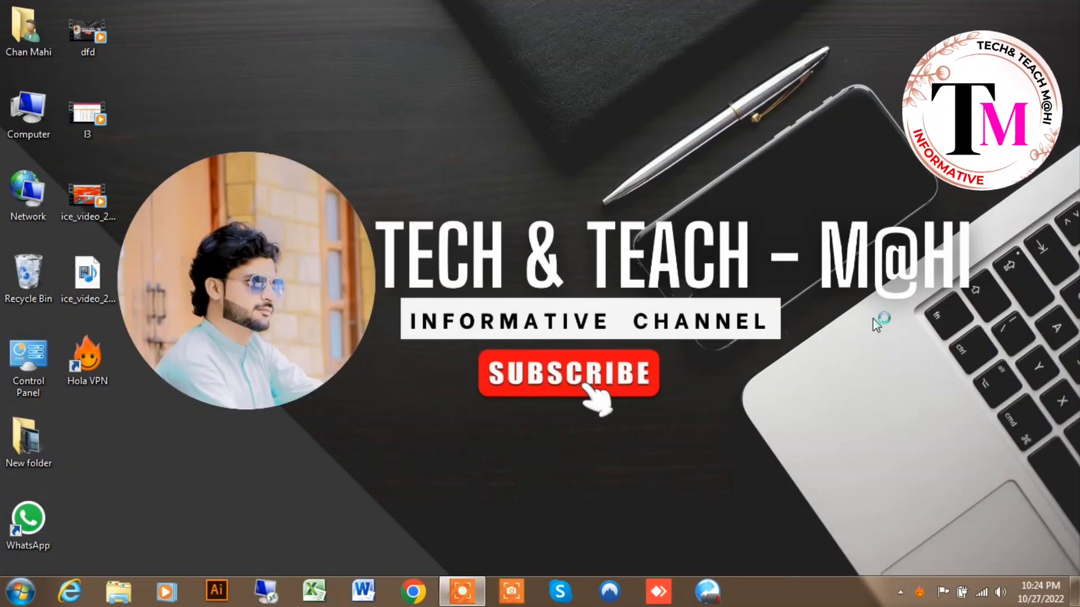
{"action": "right_click", "coordinate": [798, 265]}
{"action": "left_click", "coordinate": [825, 311]}
{"action": "right_click", "coordinate": [785, 292]}
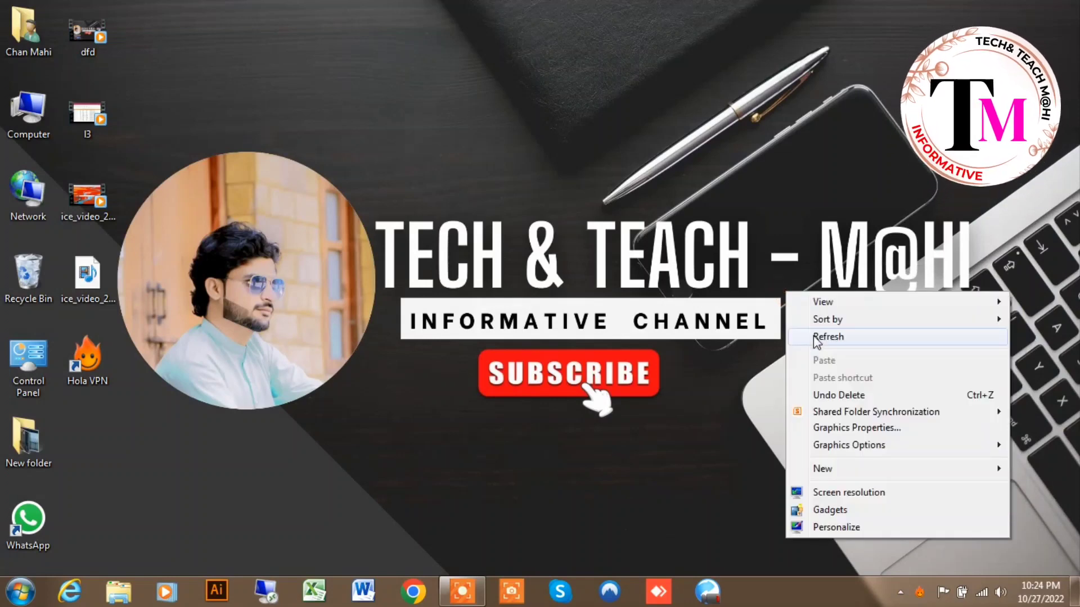
{"action": "key", "text": "e"}
{"action": "right_click", "coordinate": [783, 296]}
{"action": "key", "text": "e"}
{"action": "right_click", "coordinate": [786, 323]}
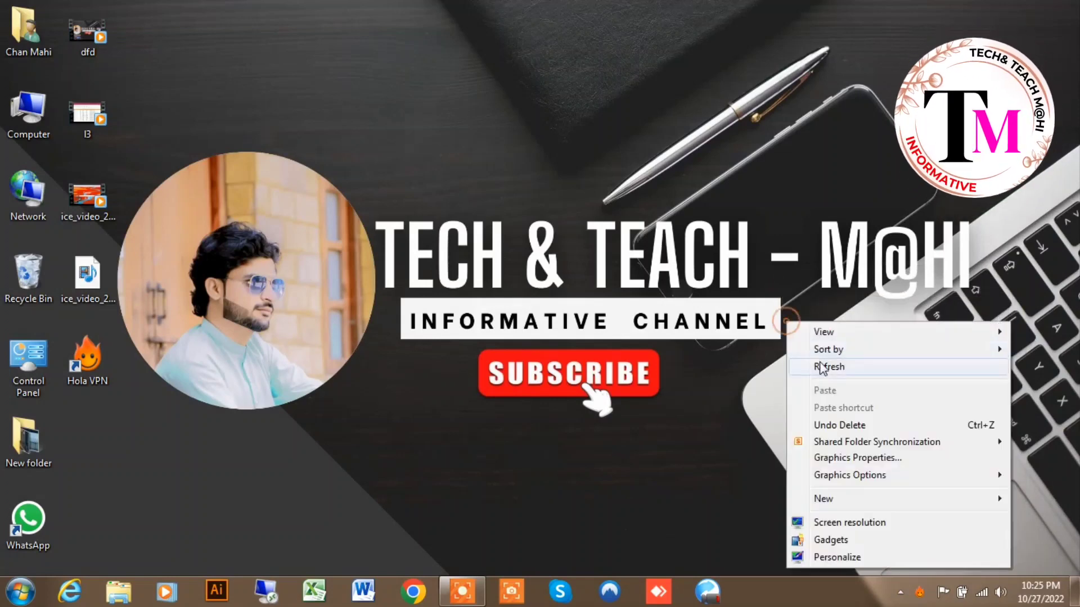
{"action": "key", "text": "e"}
Launch Hola VPN as administrator and start logging in with Google, ready to enter the account's email or phone
{"action": "right_click", "coordinate": [101, 369]}
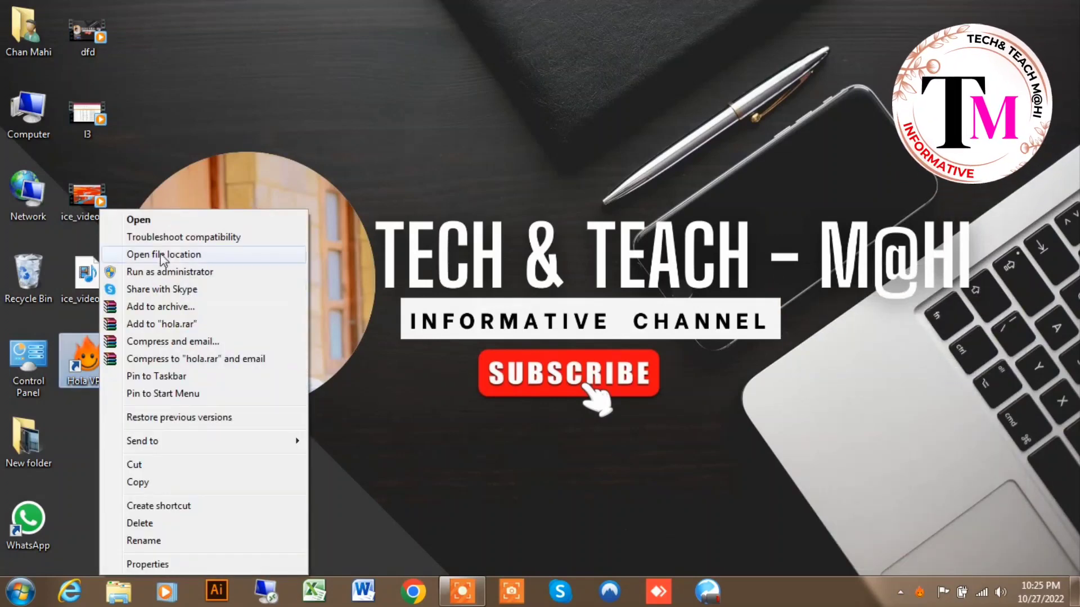
{"action": "left_click", "coordinate": [186, 271]}
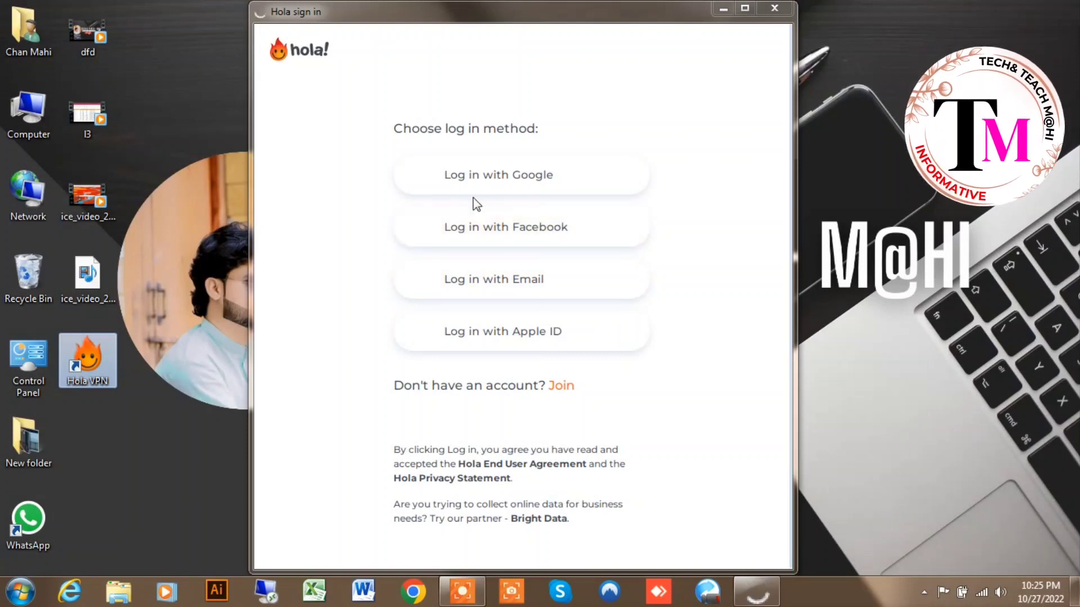
{"action": "left_click", "coordinate": [548, 179]}
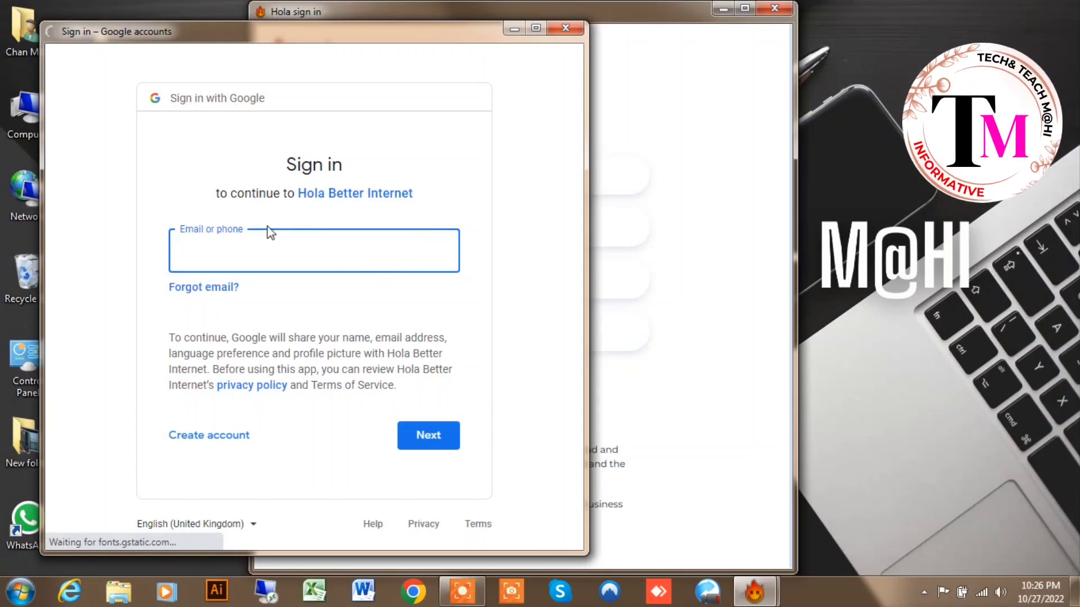
{"action": "left_click", "coordinate": [228, 250]}
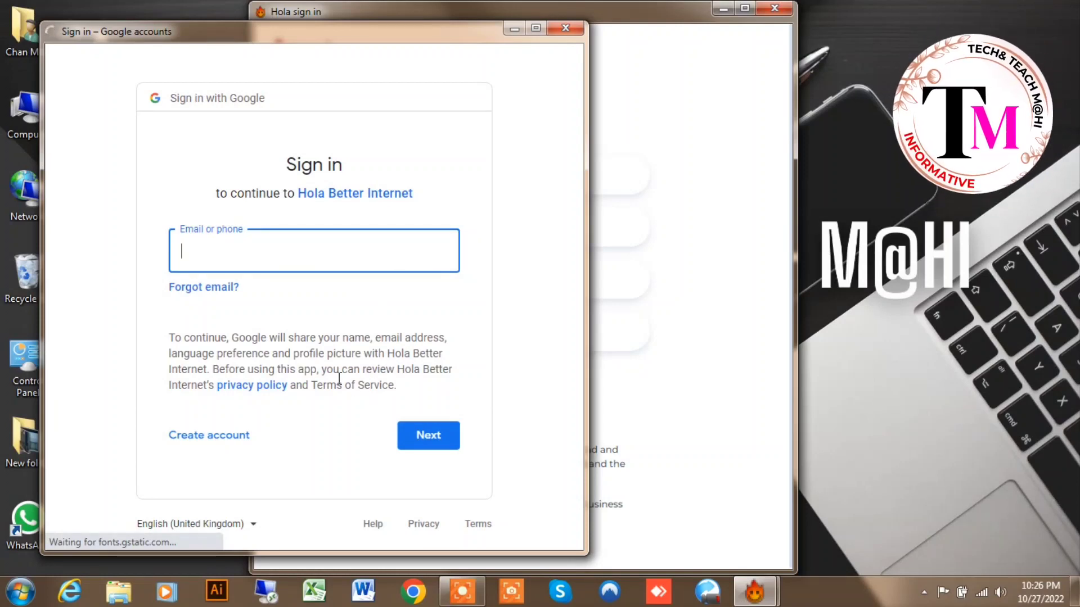